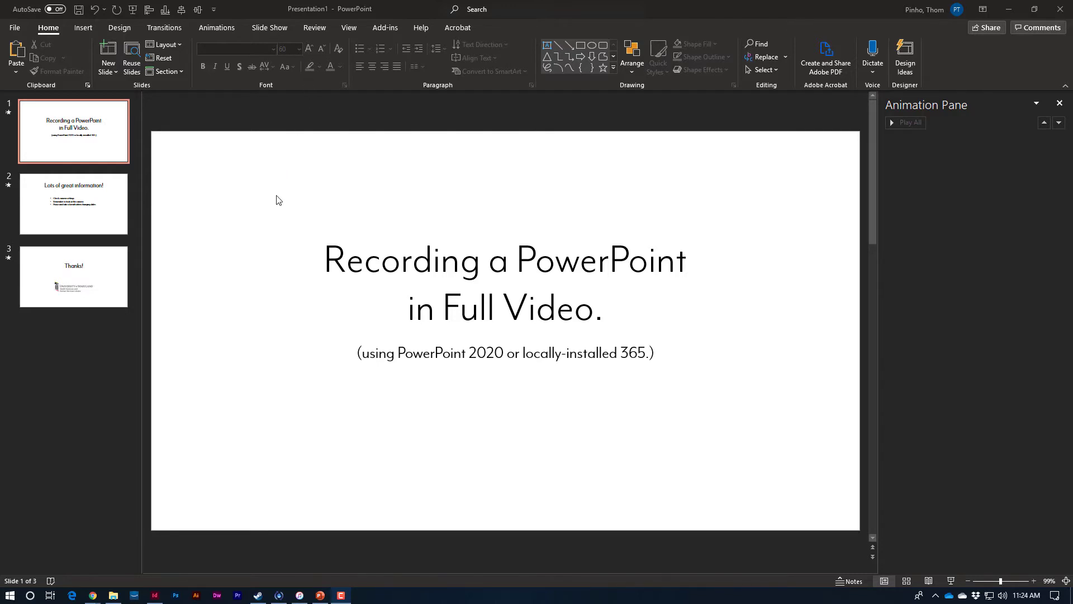
Start a slide show recording from the beginning, opening on slide 1 of 3 with the live camera feed.
left_click(270, 27)
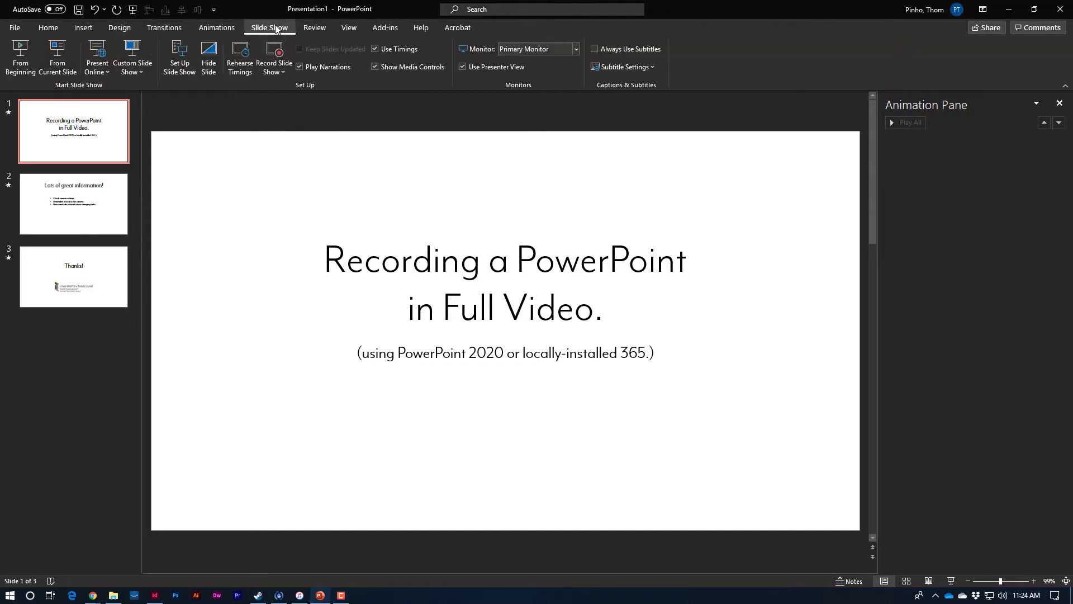
left_click(275, 77)
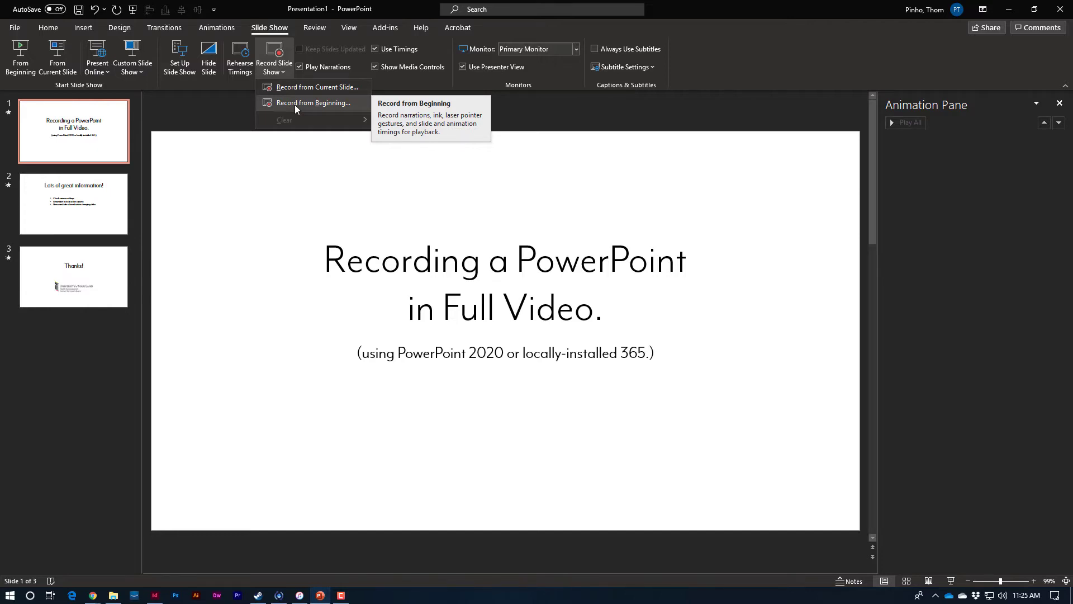
left_click(294, 105)
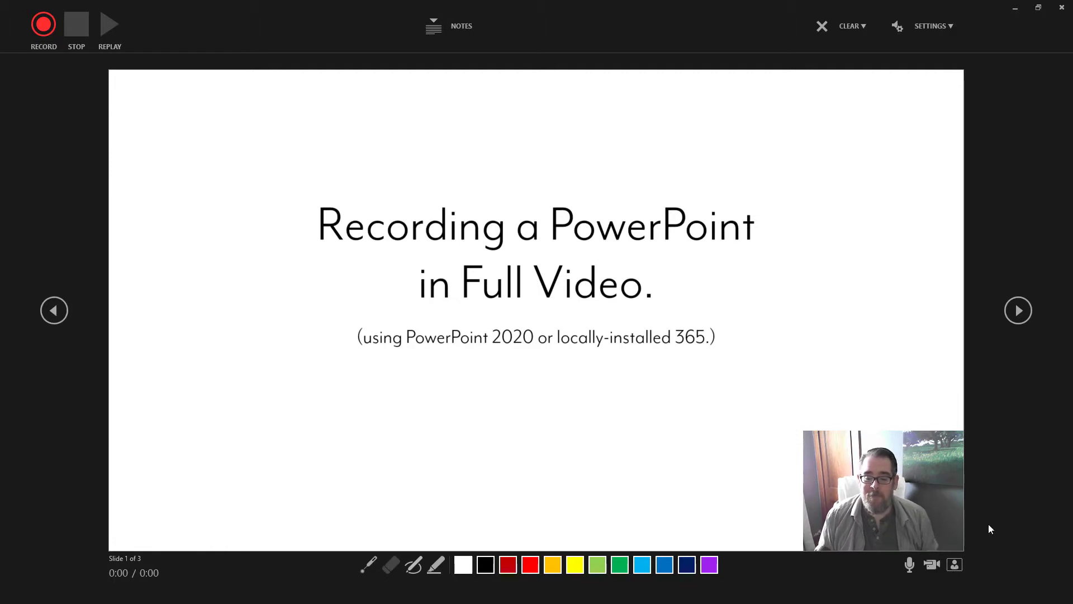
Preview slide 2, then return to the title slide with the timer still at 0:00.
key("Right")
key("Left")
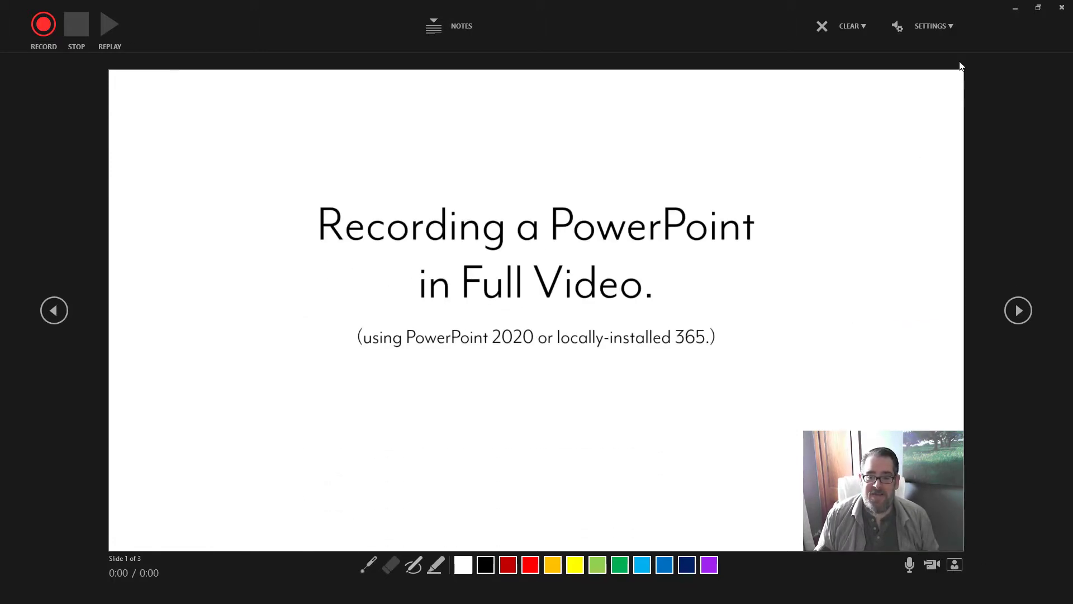
left_click(942, 29)
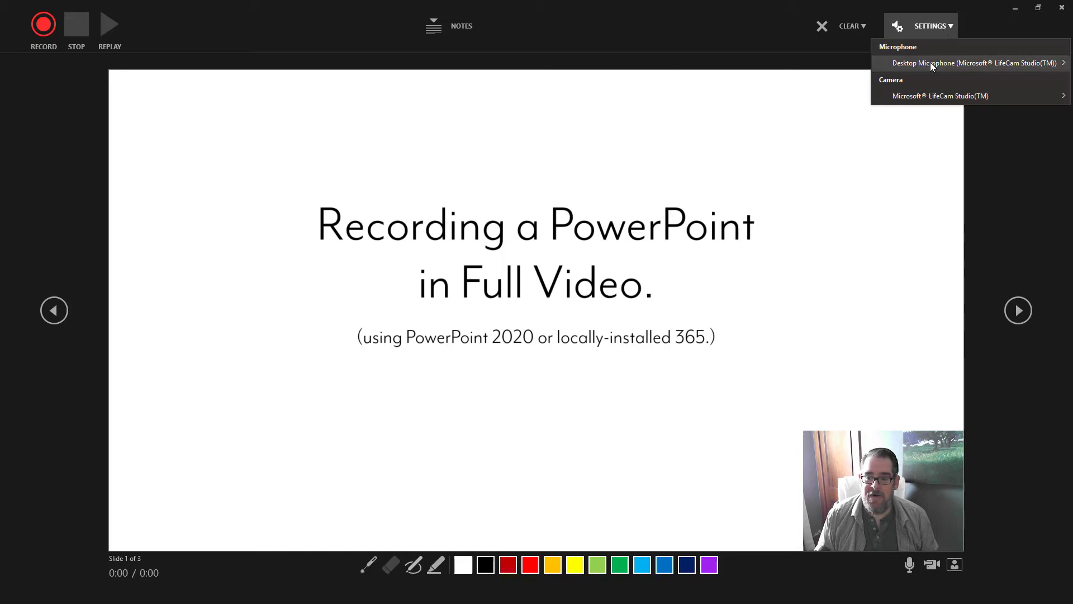
mouse_move(930, 97)
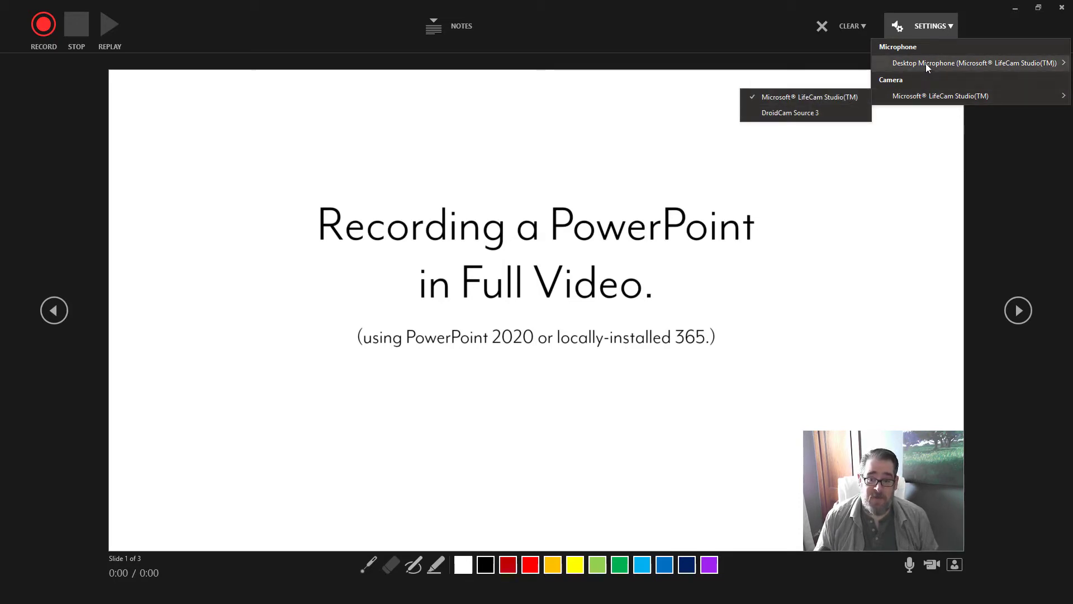
mouse_move(926, 63)
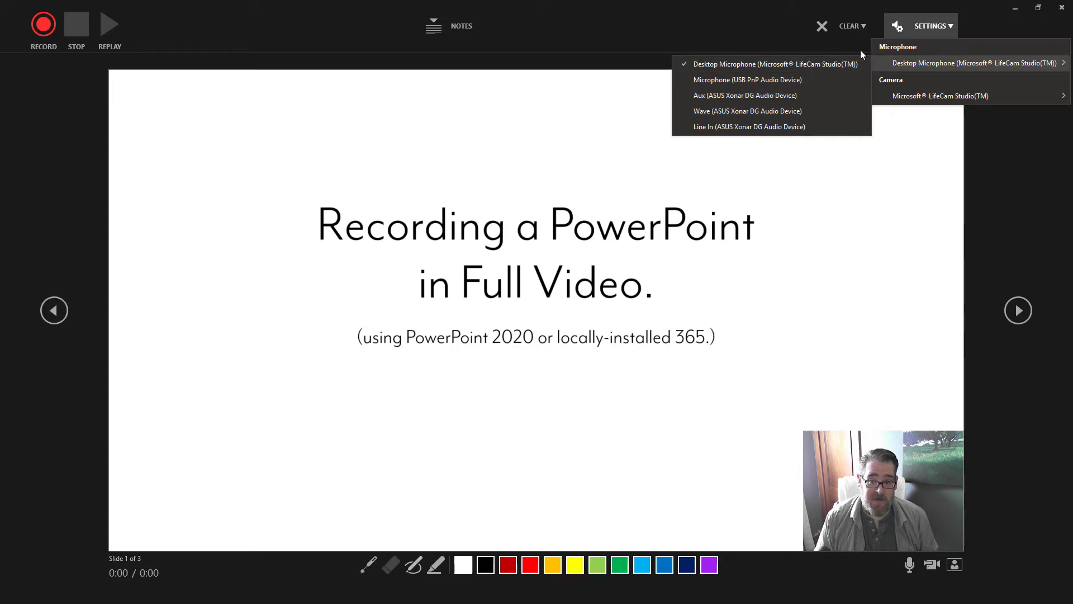
left_click(733, 32)
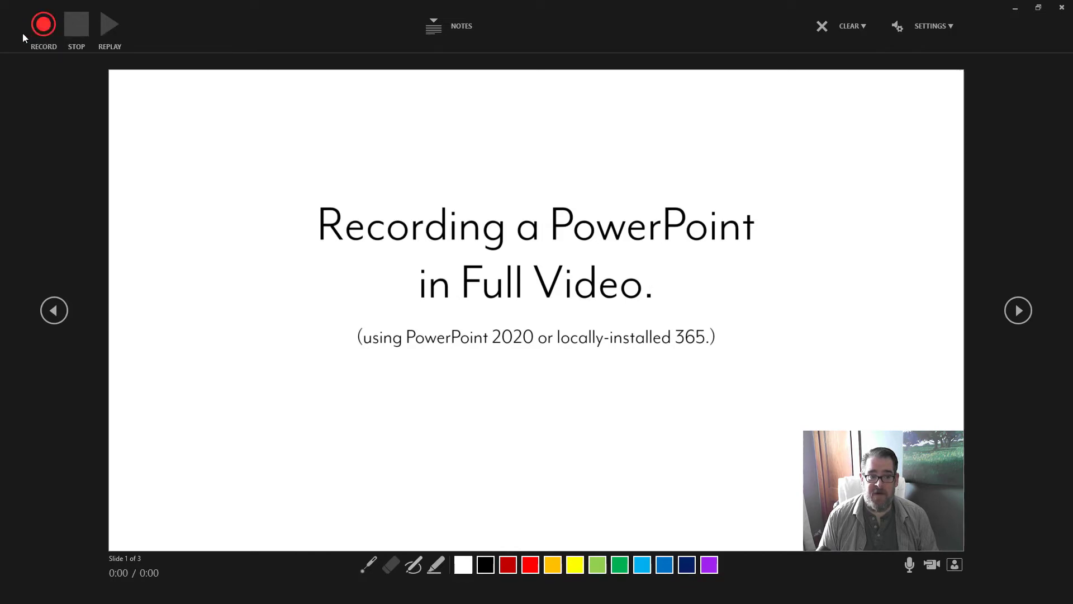
left_click(442, 25)
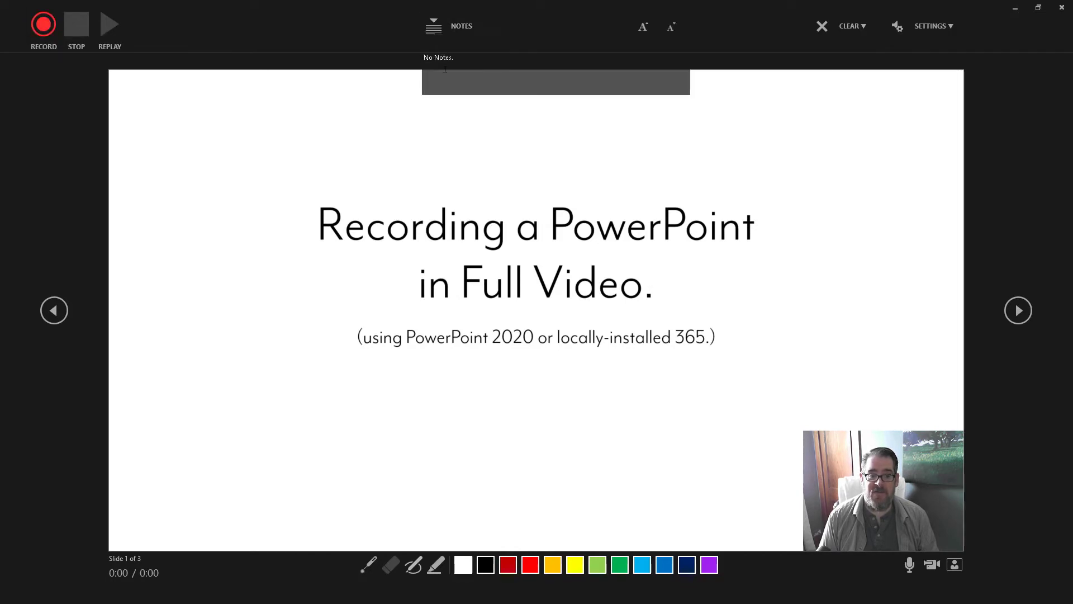
left_click(442, 27)
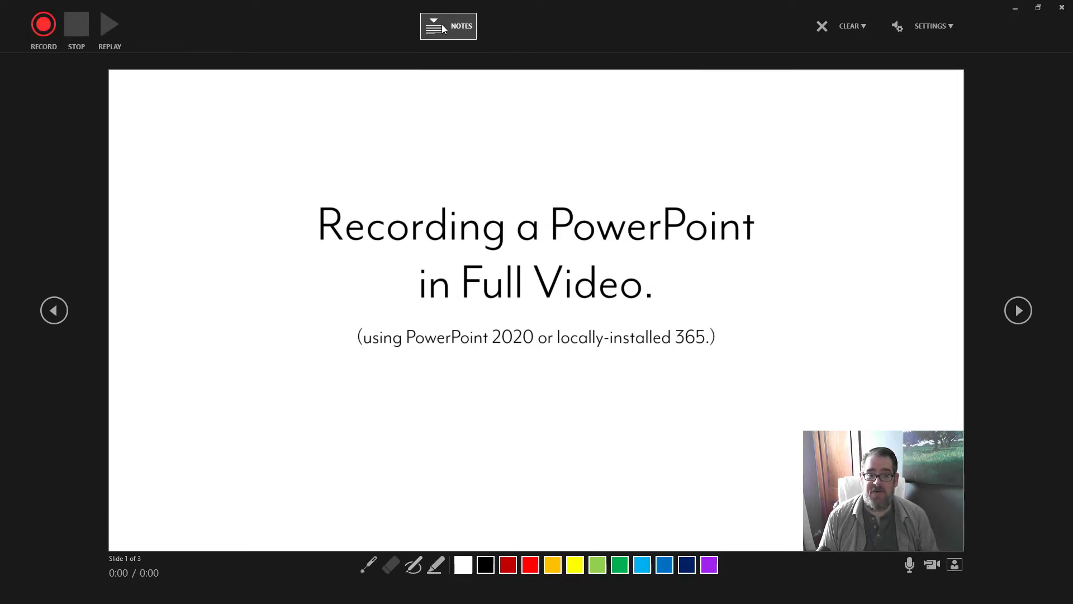
left_click(442, 27)
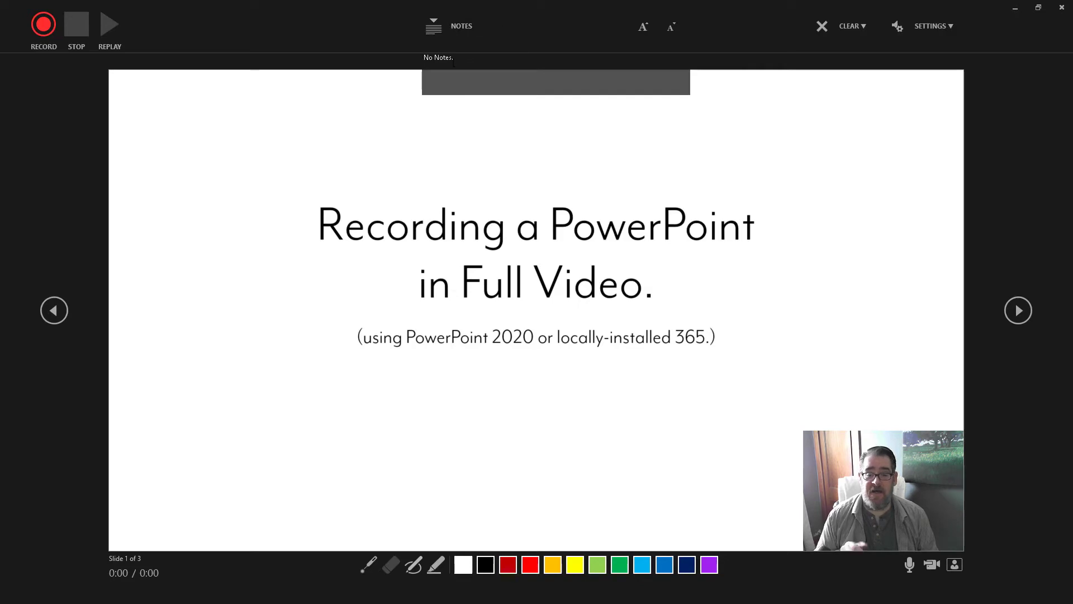
left_click(453, 28)
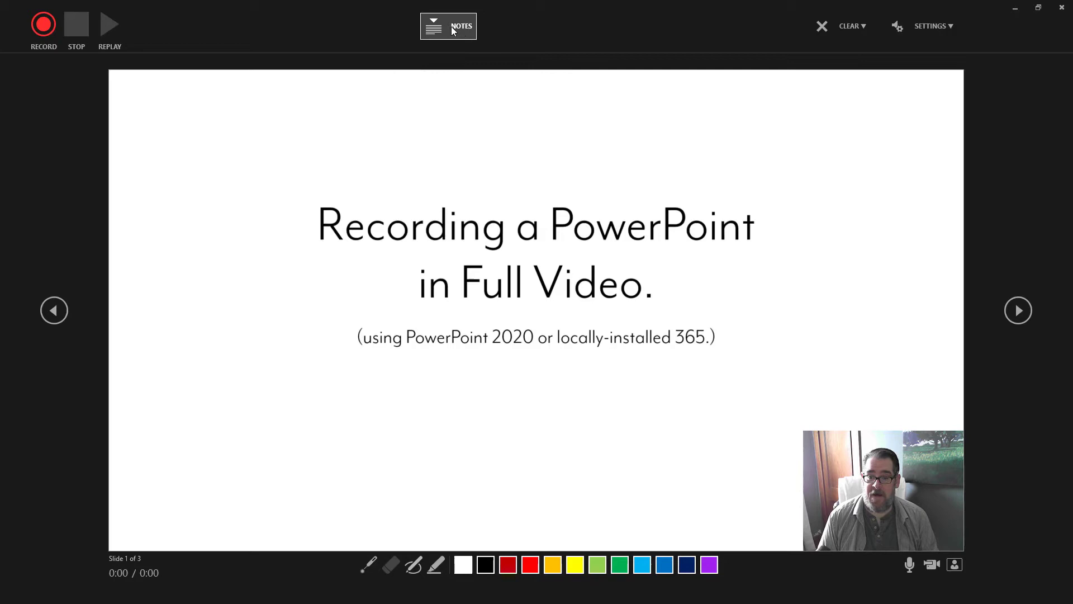
Record narration on the title slide, then advance to slide 2, 'Lots of great information!'.
left_click(35, 27)
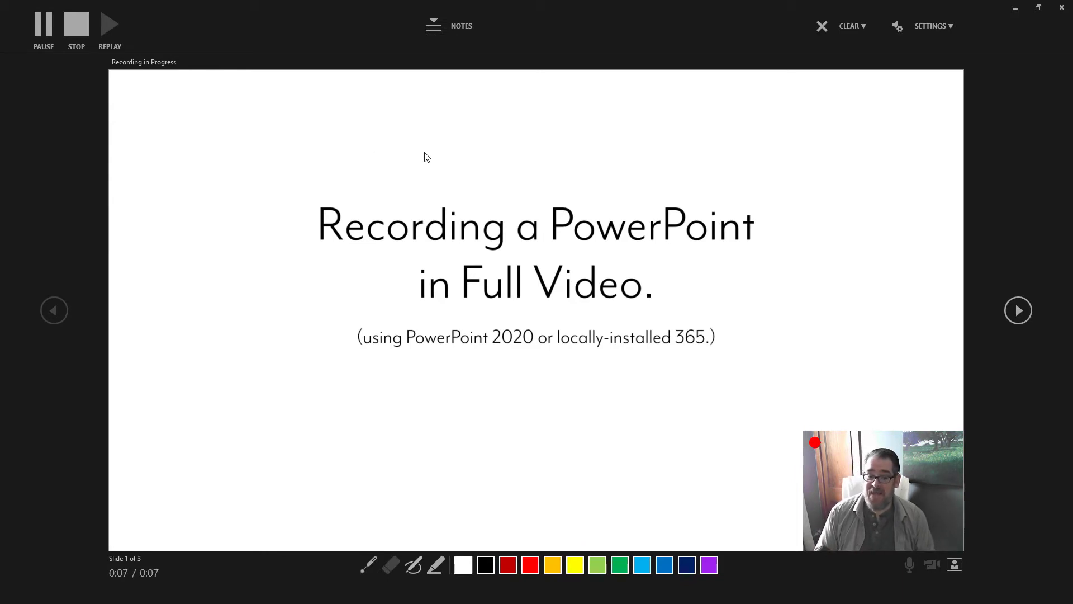
left_click(1017, 311)
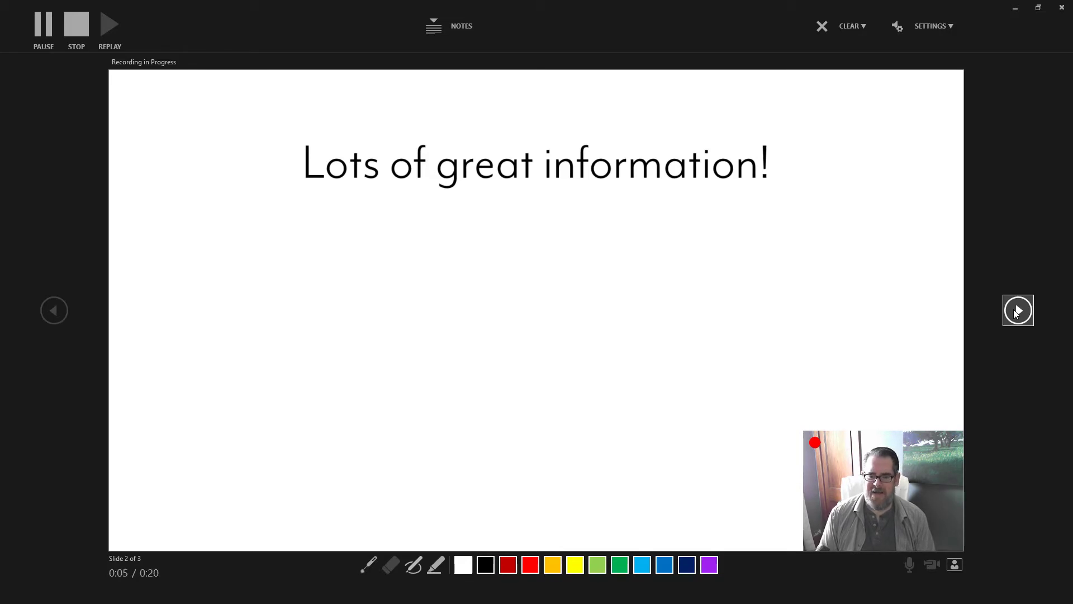
Reveal the 'Check camera settings' and 'Remember to look at the camera' bullets while narrating.
left_click(1016, 312)
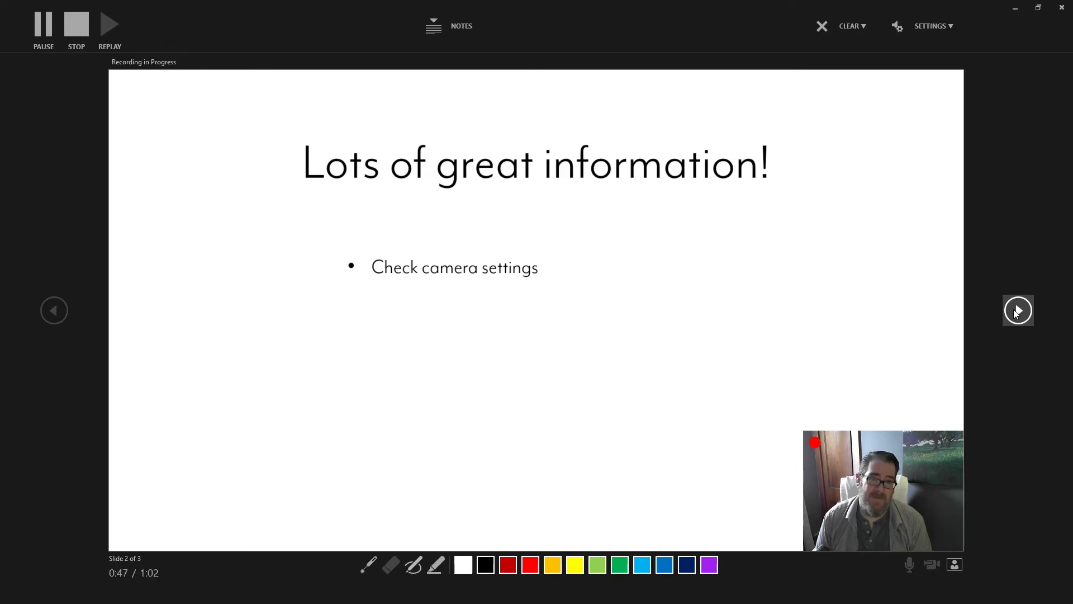
left_click(1018, 310)
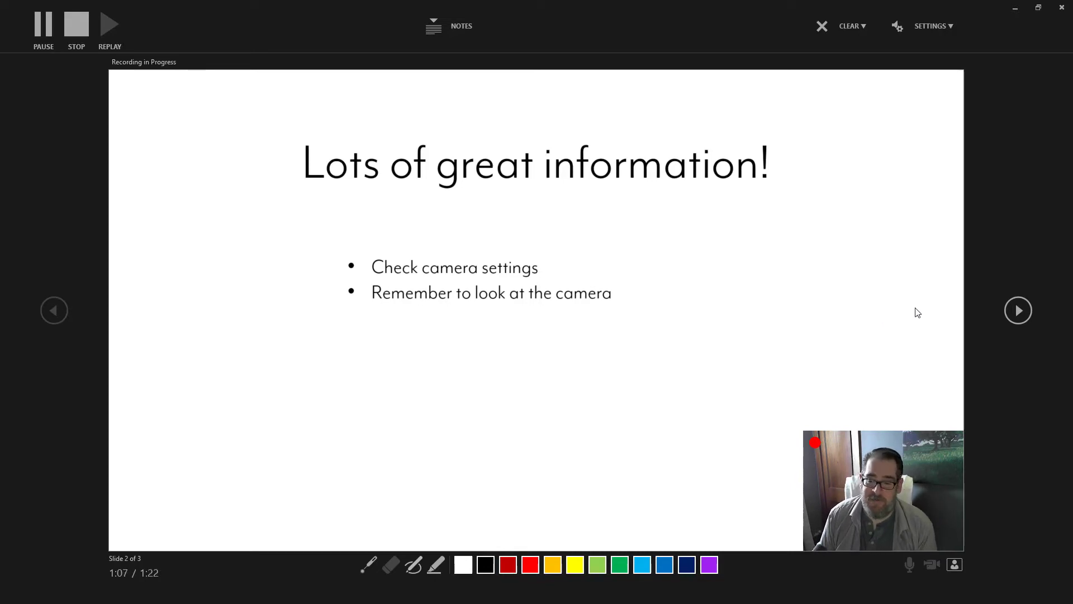
Reveal the 'Pause and take a breath' bullet, then advance the recording to slide 3.
left_click(1019, 310)
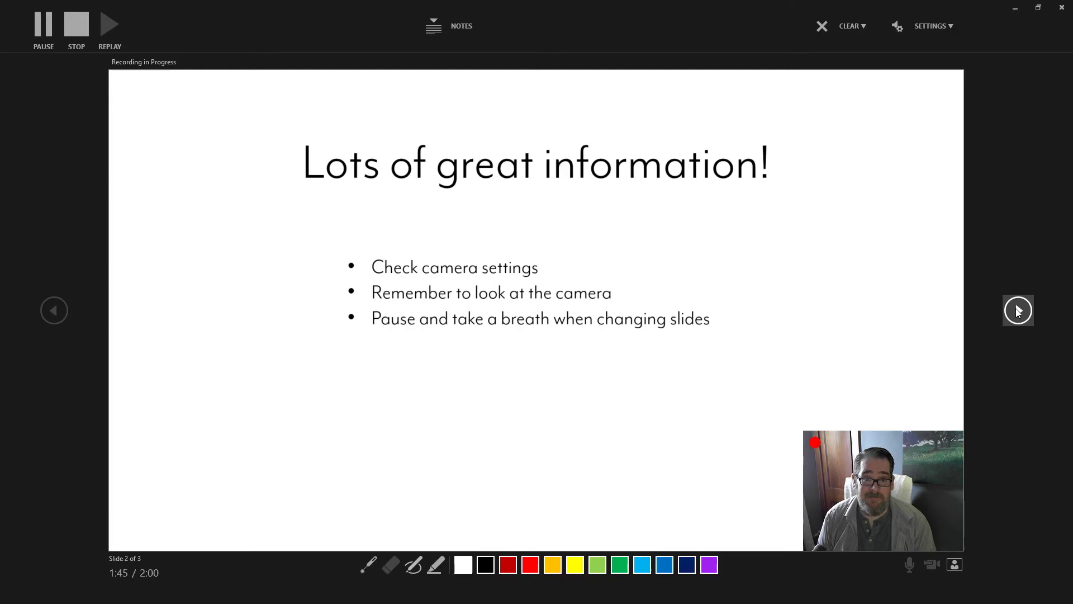
left_click(1019, 311)
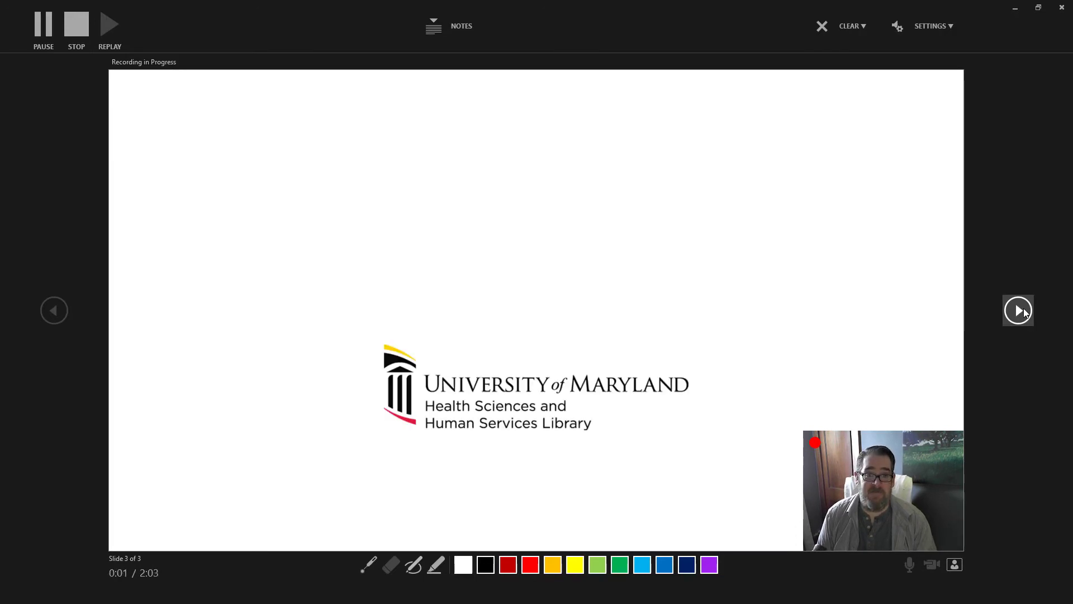
Bring in the Thanks! title and end the recording at 2:10, returning to editing view.
left_click(1019, 311)
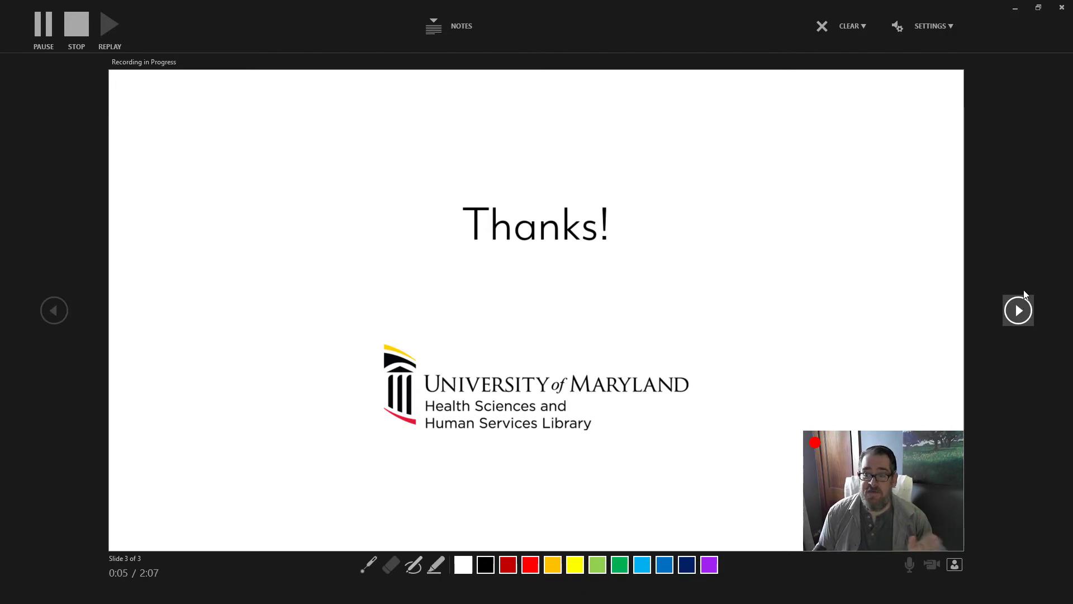
left_click(1019, 311)
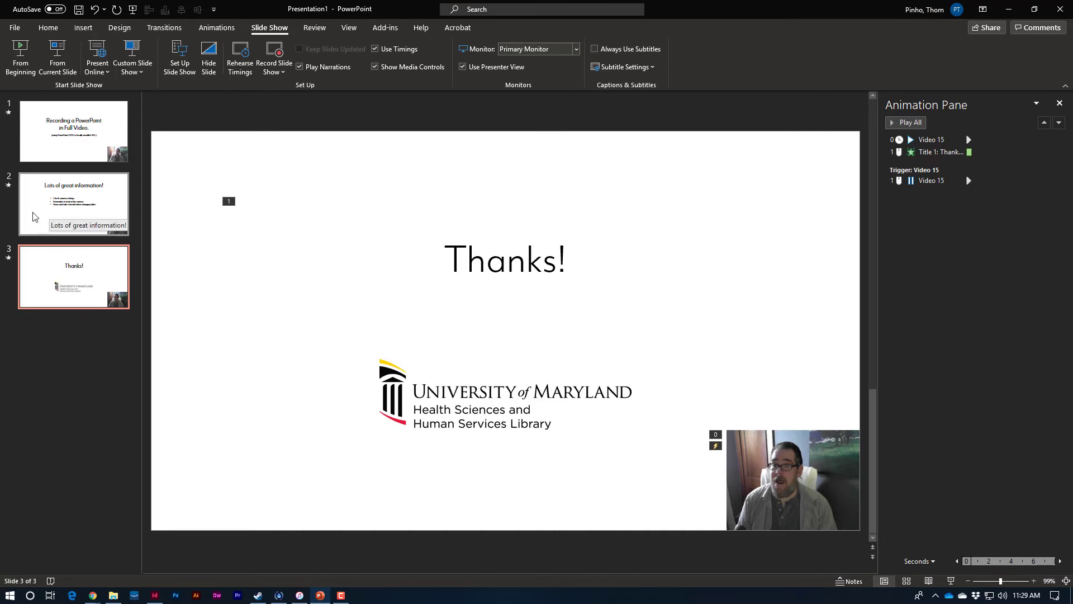
left_click(50, 213)
left_click(54, 149)
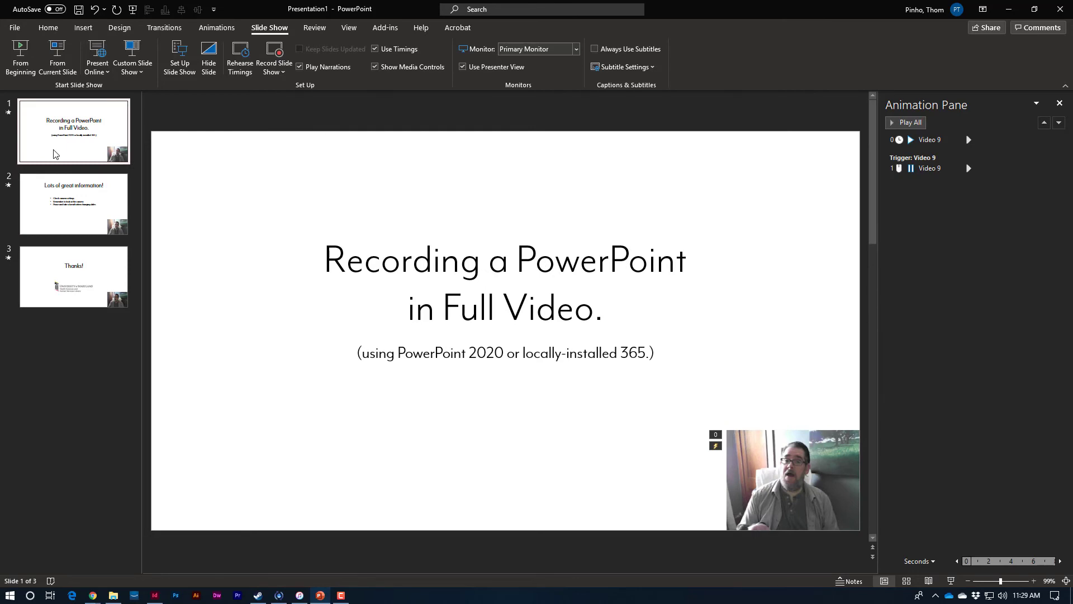
left_click(778, 481)
left_click(74, 209)
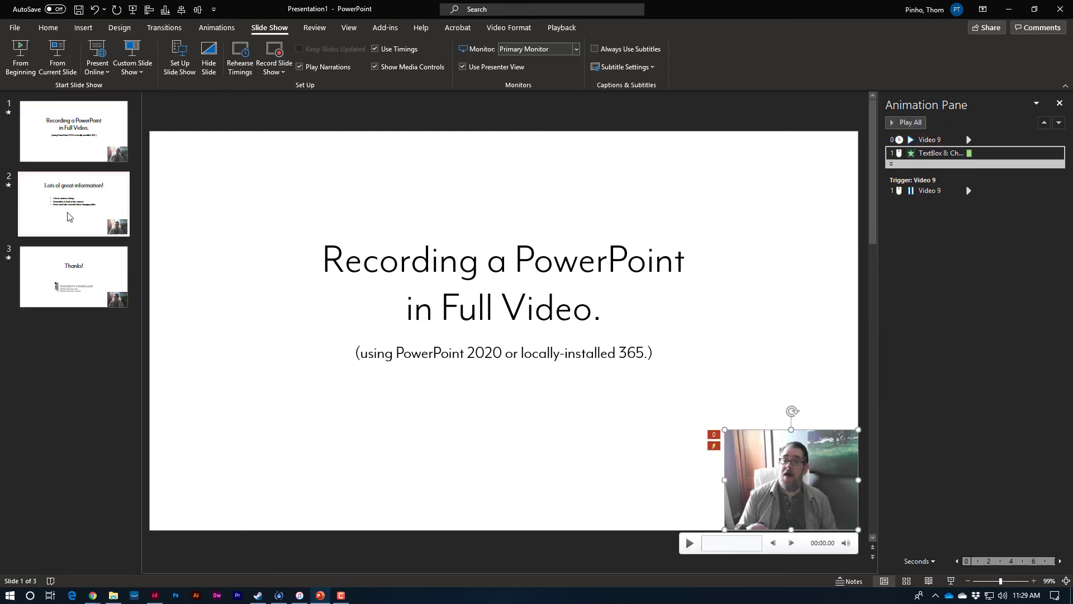
left_click(774, 464)
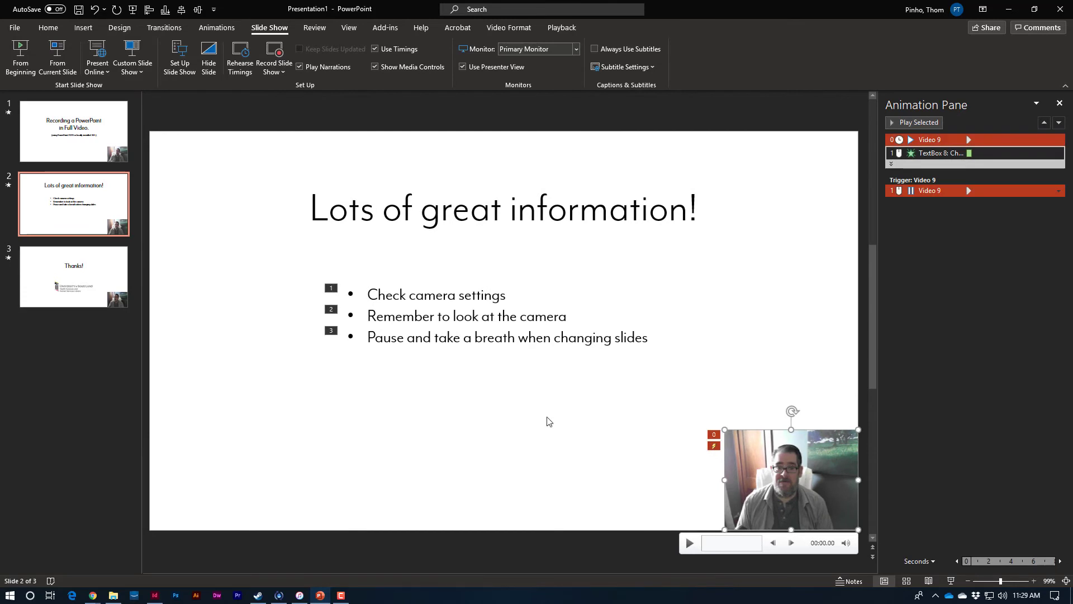
left_click(54, 279)
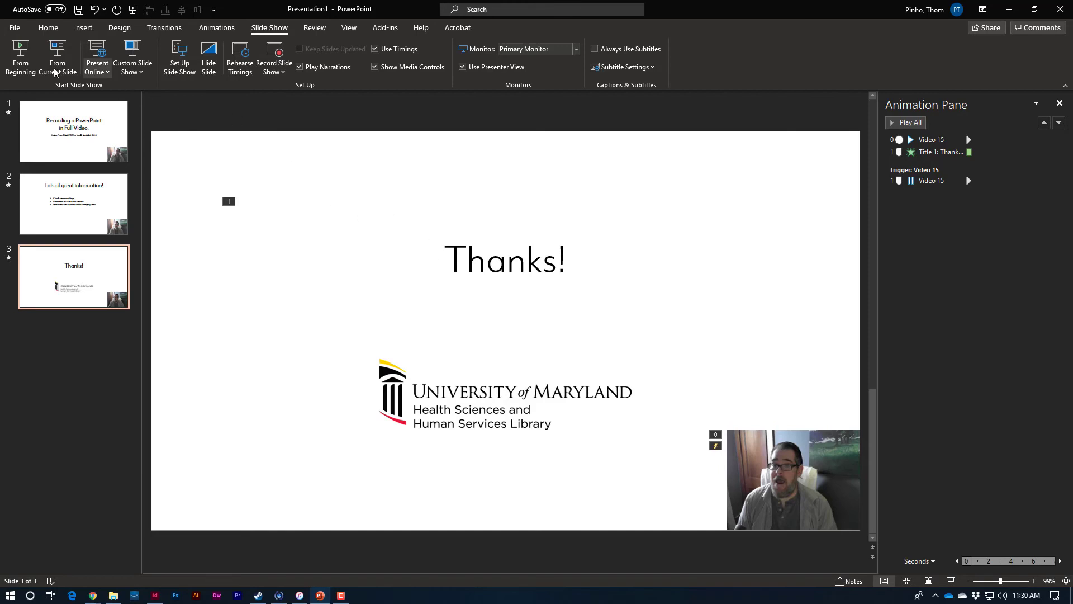
Set Save As to the Desktop with file name 'example' and file type MPEG-4 Video (*.mp4).
left_click(14, 28)
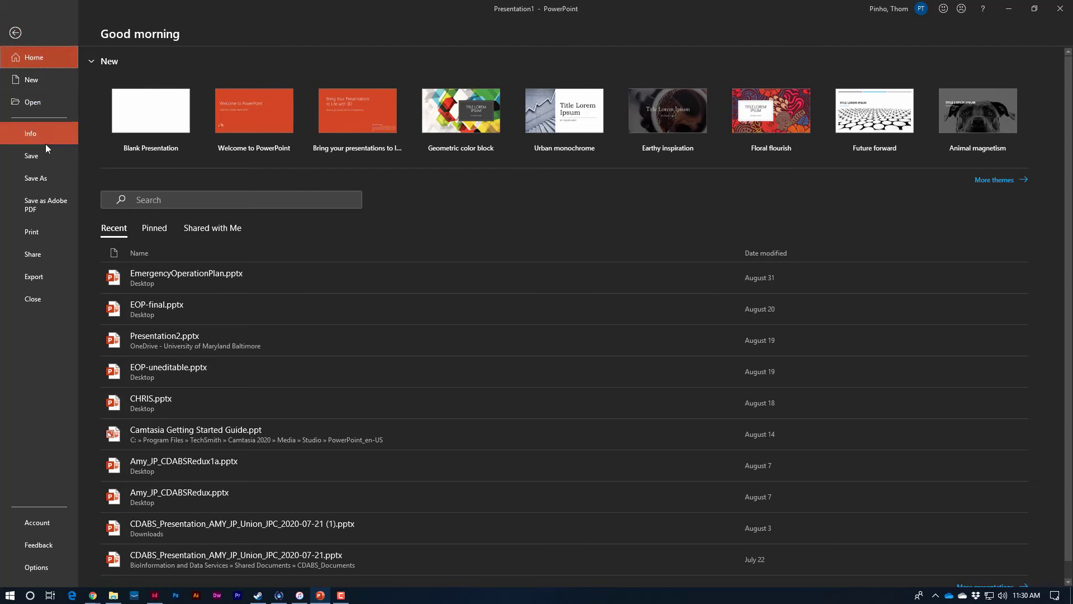
left_click(55, 185)
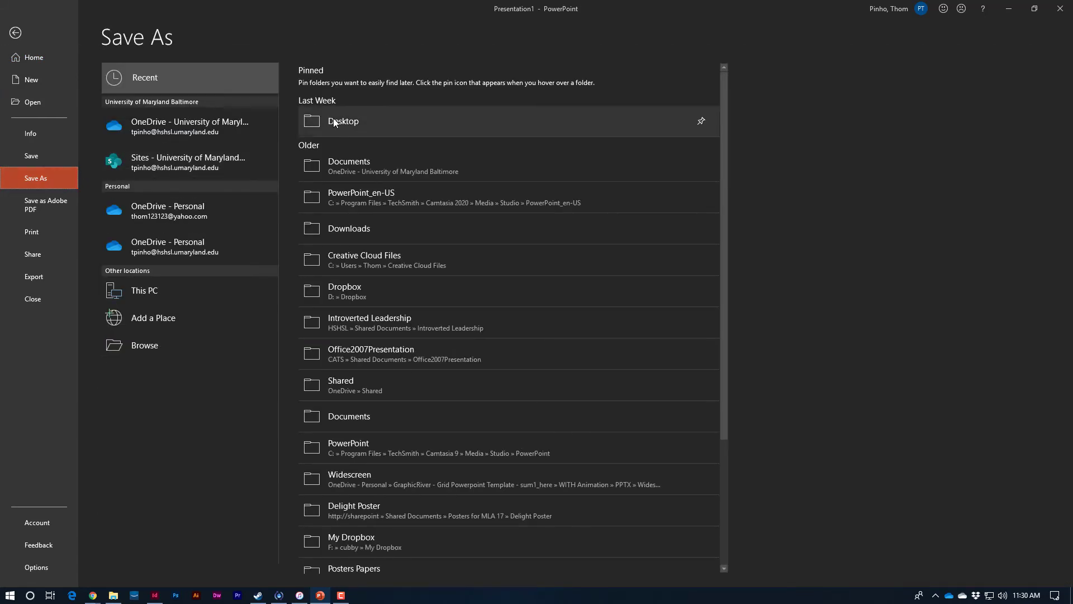
left_click(355, 131)
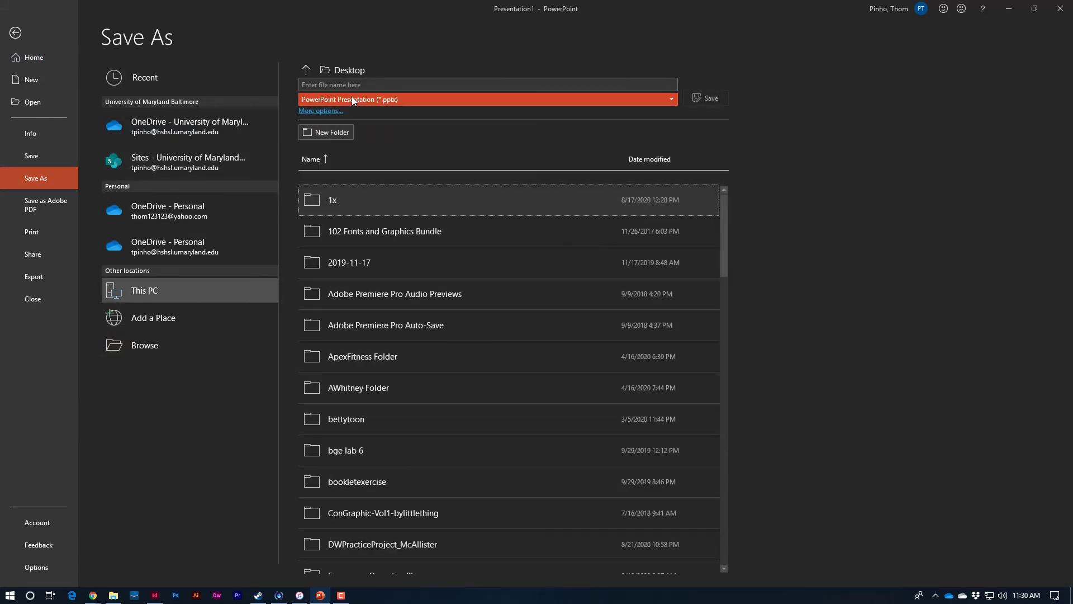
left_click(350, 87)
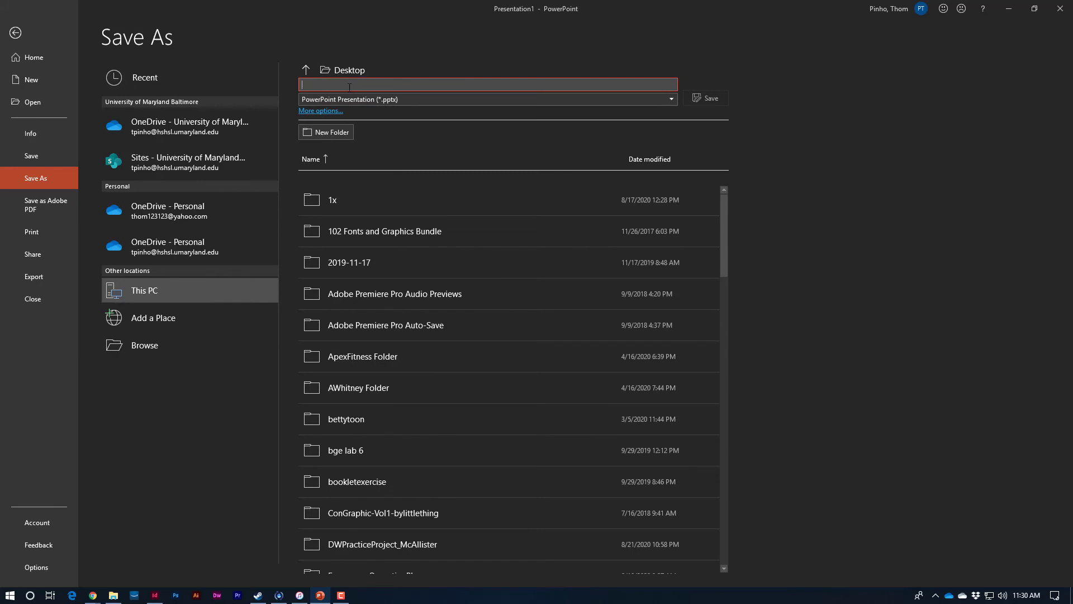
type("example")
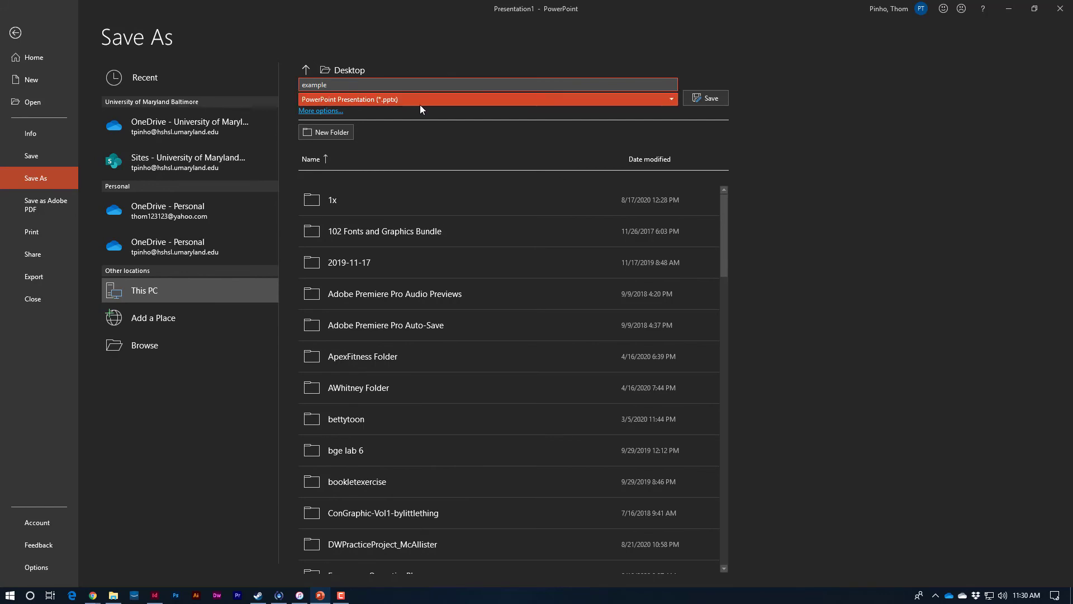
left_click(421, 104)
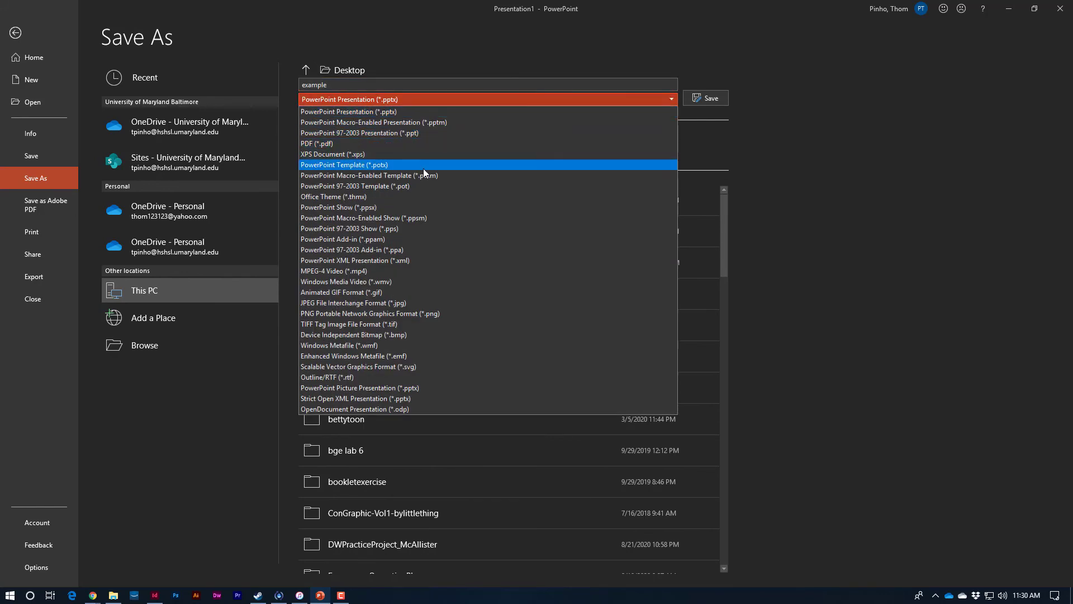
left_click(395, 272)
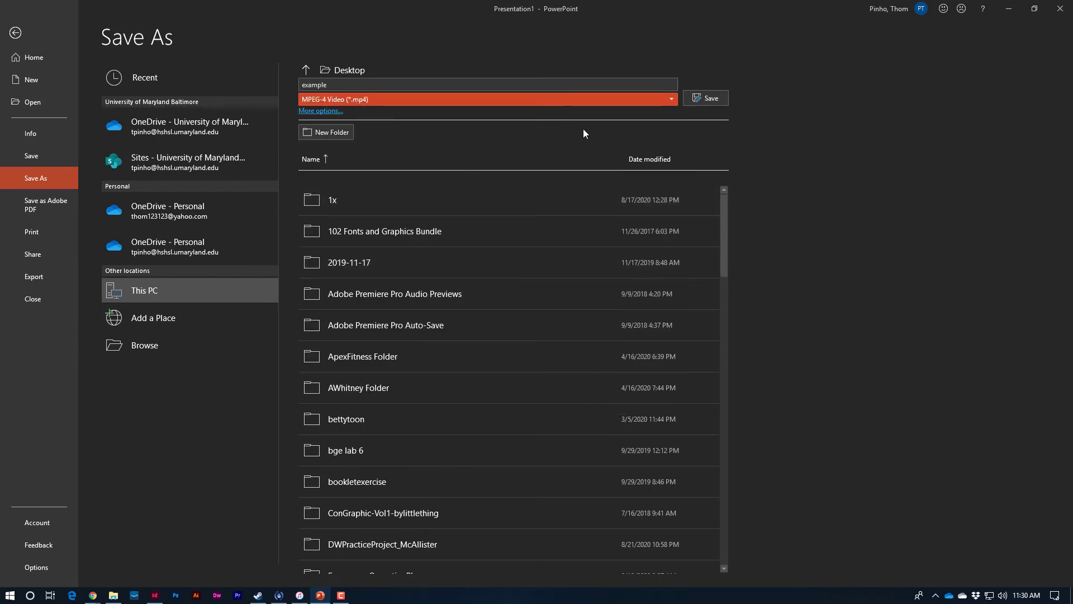
Save, creating the example.mp4 video of the three-slide deck on the Desktop.
left_click(707, 98)
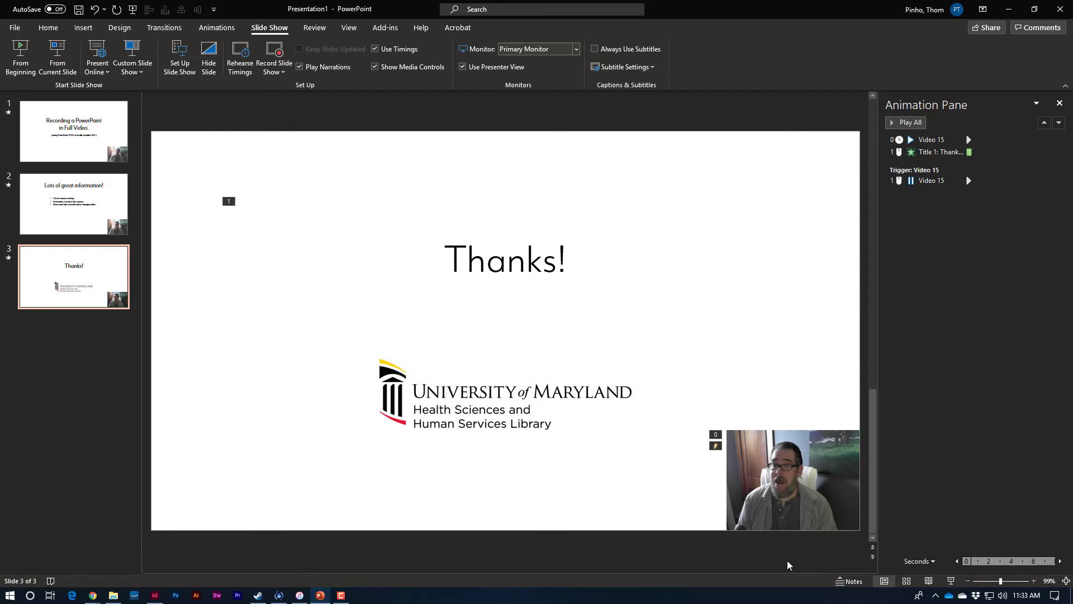
Refresh the Desktop folder in File Explorer and select example.mp4 (30,058 KB).
left_click(113, 597)
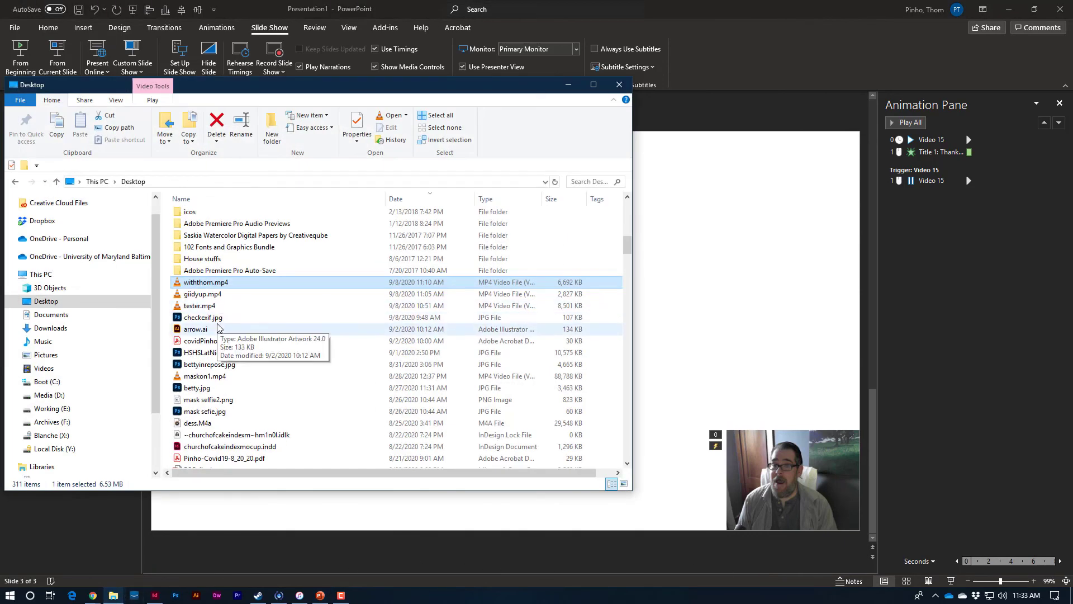
scroll(336, 279, "up", 12)
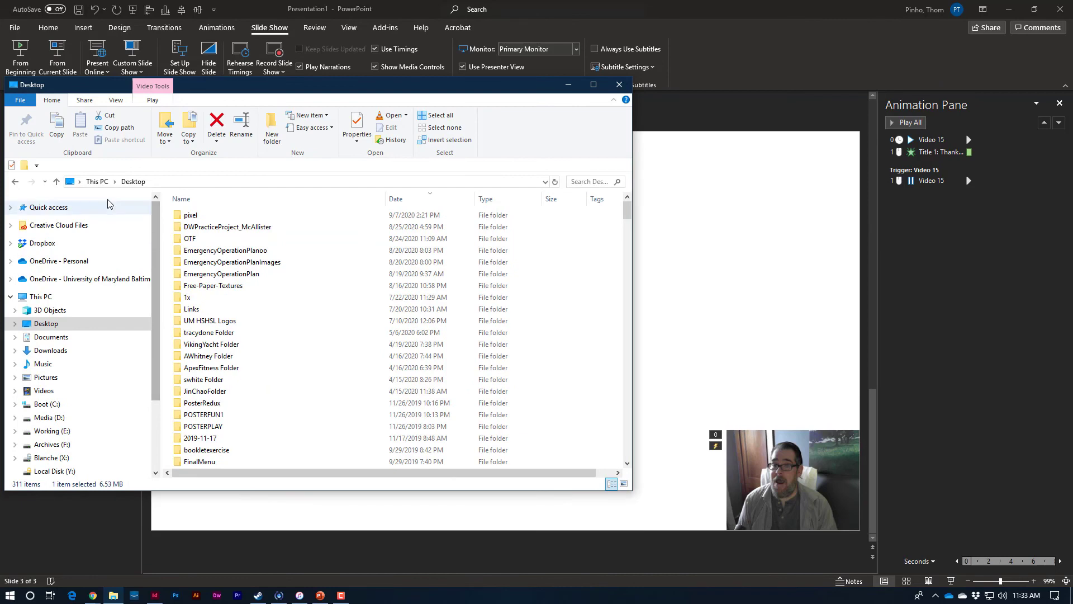
left_click(554, 182)
scroll(336, 279, "down", 10)
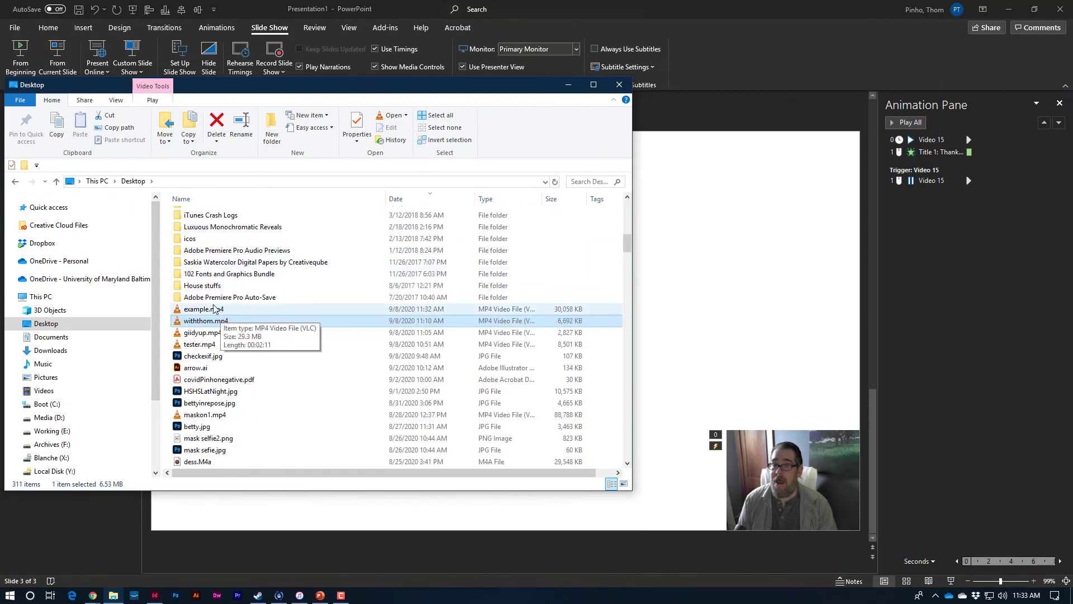
left_click(206, 311)
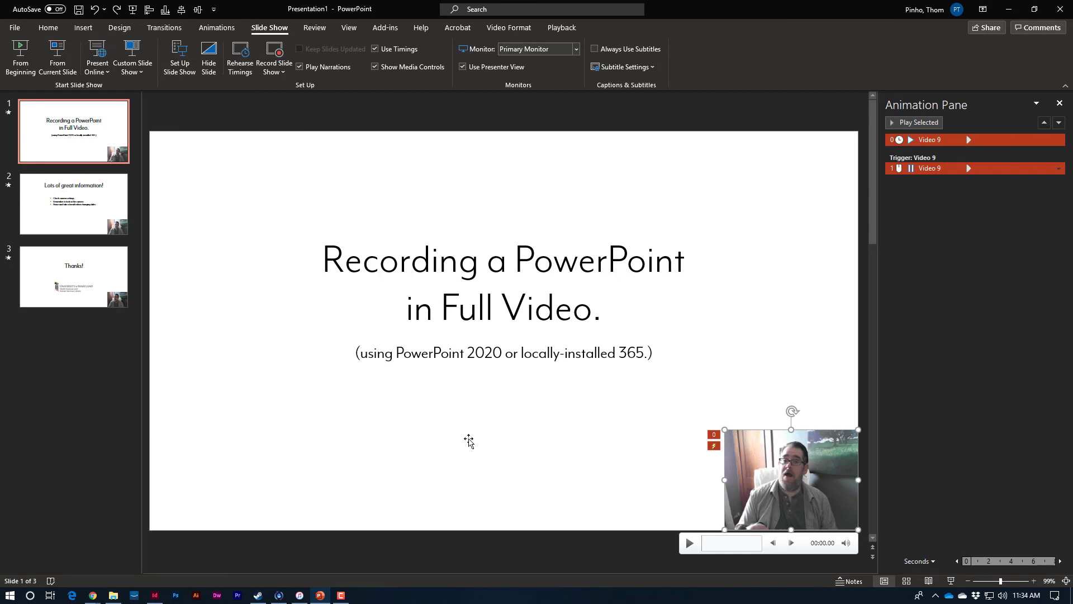
Reselect and nudge slide 1's webcam video, then scroll down to the Thanks! slide.
left_click(628, 470)
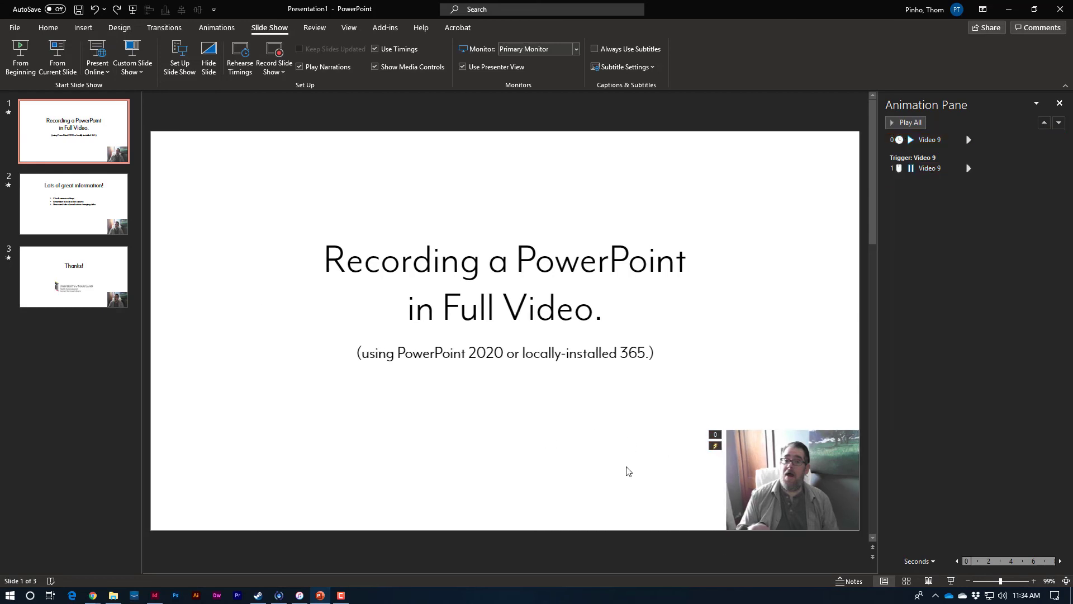
left_click(761, 451)
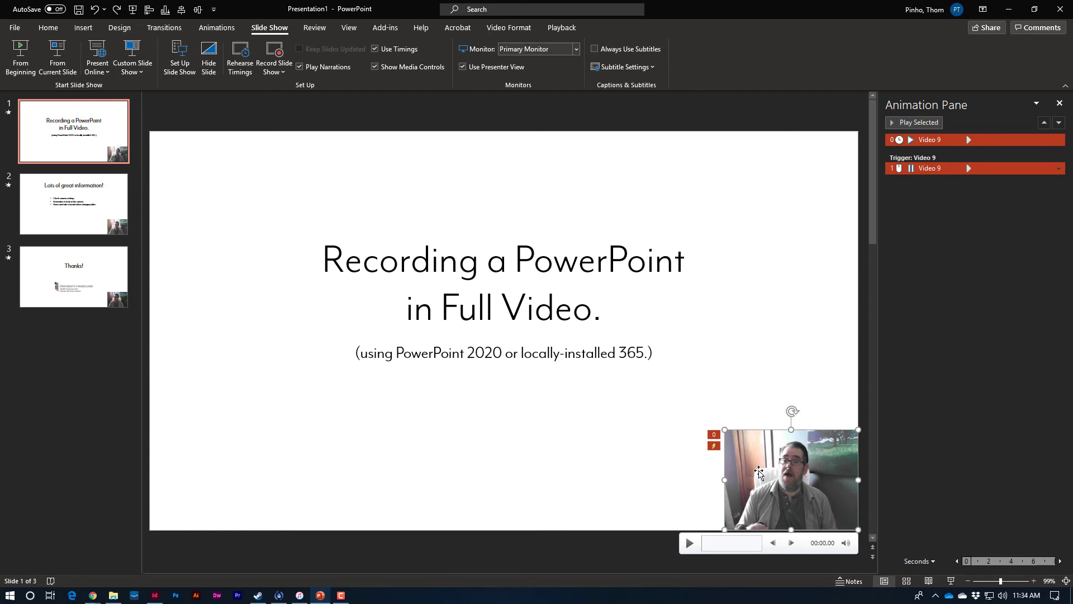
mouse_move(759, 472)
left_mouse_down()
mouse_move(729, 376)
mouse_move(743, 330)
mouse_move(503, 447)
mouse_move(174, 130)
mouse_move(158, 136)
mouse_move(530, 156)
mouse_move(832, 194)
mouse_move(794, 445)
mouse_move(594, 357)
mouse_move(479, 334)
mouse_move(766, 431)
mouse_move(742, 465)
mouse_move(765, 473)
left_mouse_up()
scroll(624, 434, "down", 2)
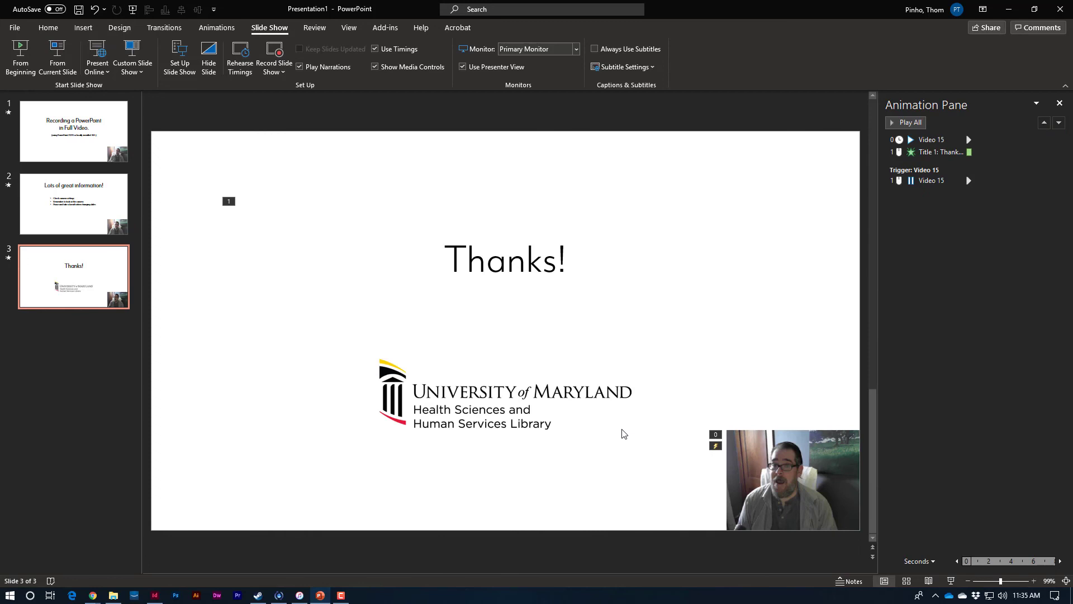